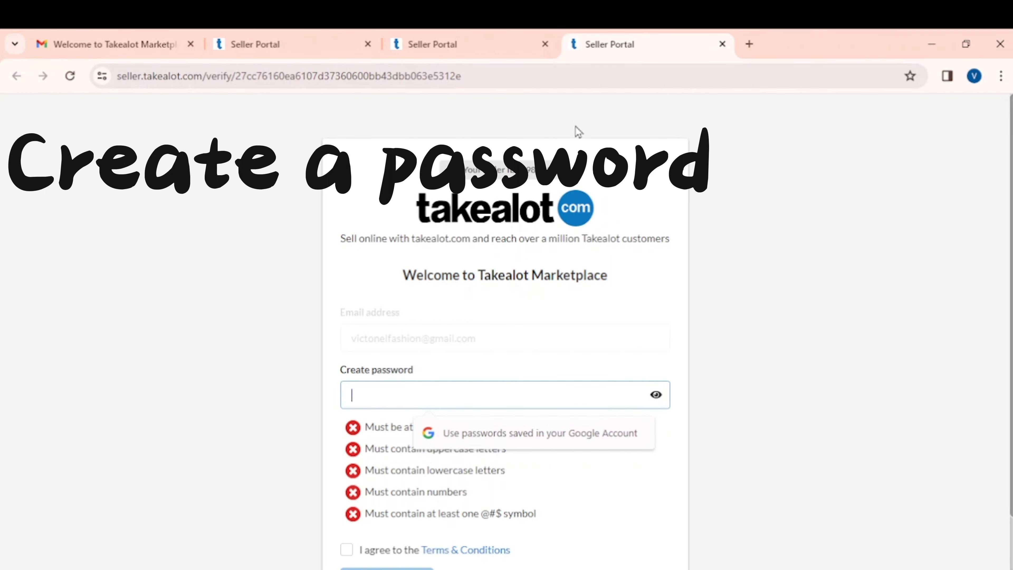
Step: Switch to the seller registration page and view the fields required in its Business Details section
left_click(446, 39)
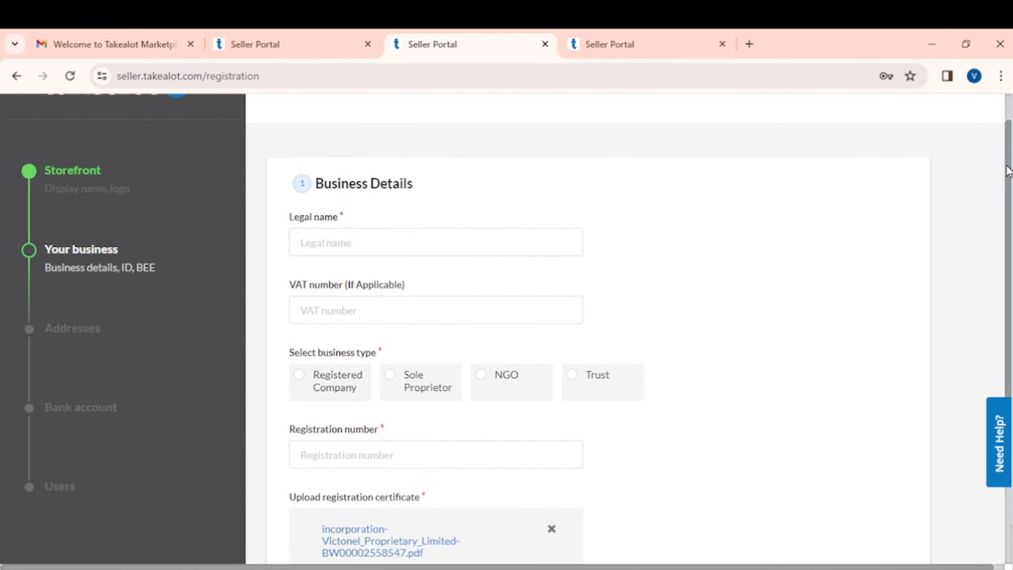
left_click_drag(1005, 189, 1005, 213)
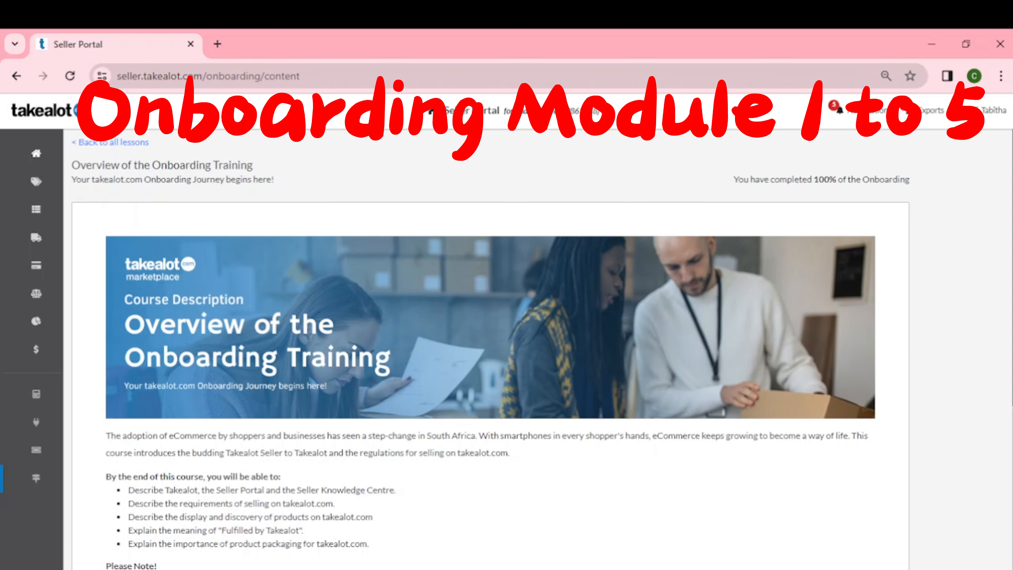
Step: Read the Onboarding Training overview and the Introduction lesson, advancing to the Welcome to the Seller Portal lesson
scroll(491, 351, "down", 4)
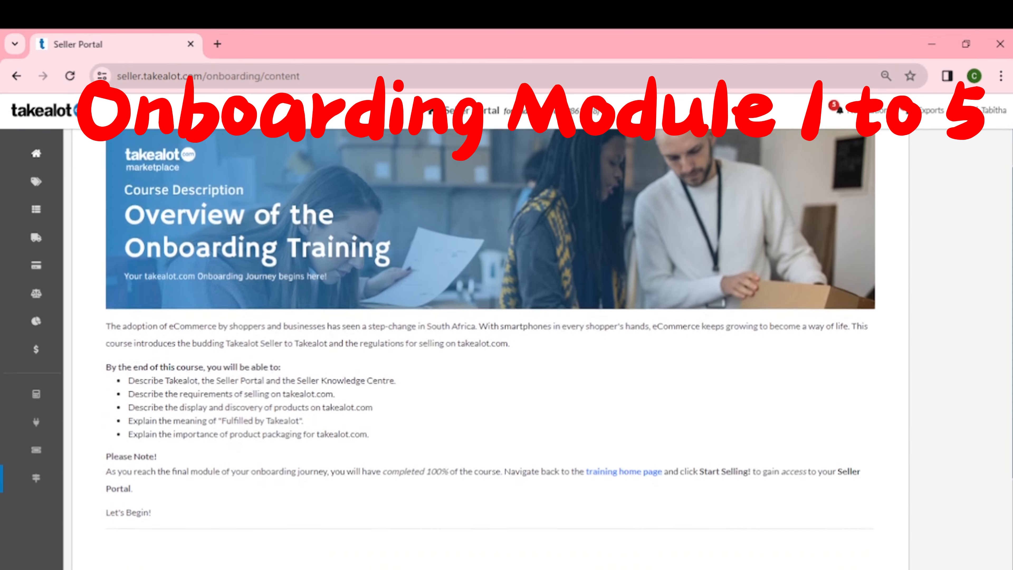
scroll(490, 351, "down", 2)
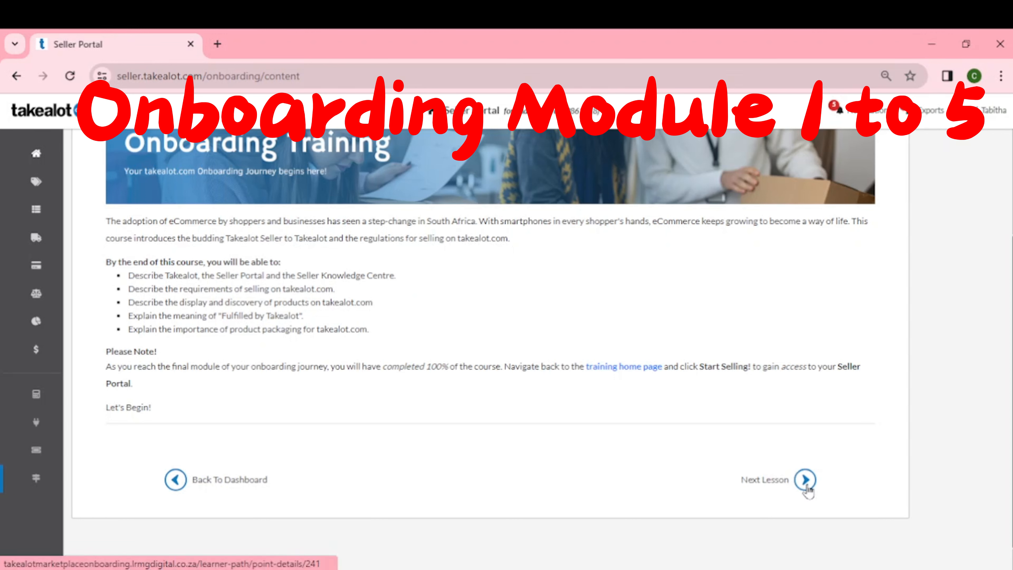
left_click(805, 487)
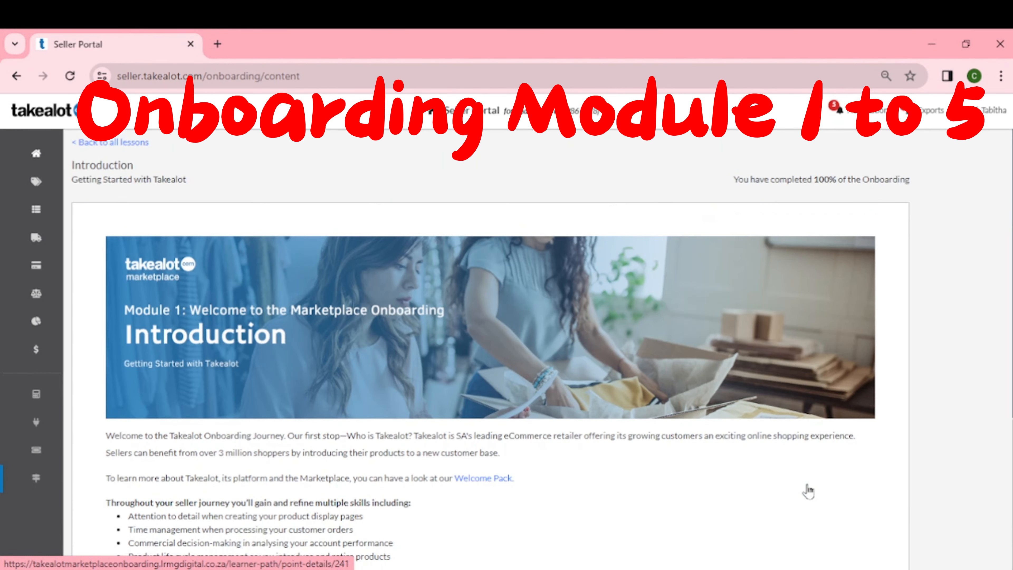
scroll(1001, 449, "down", 4)
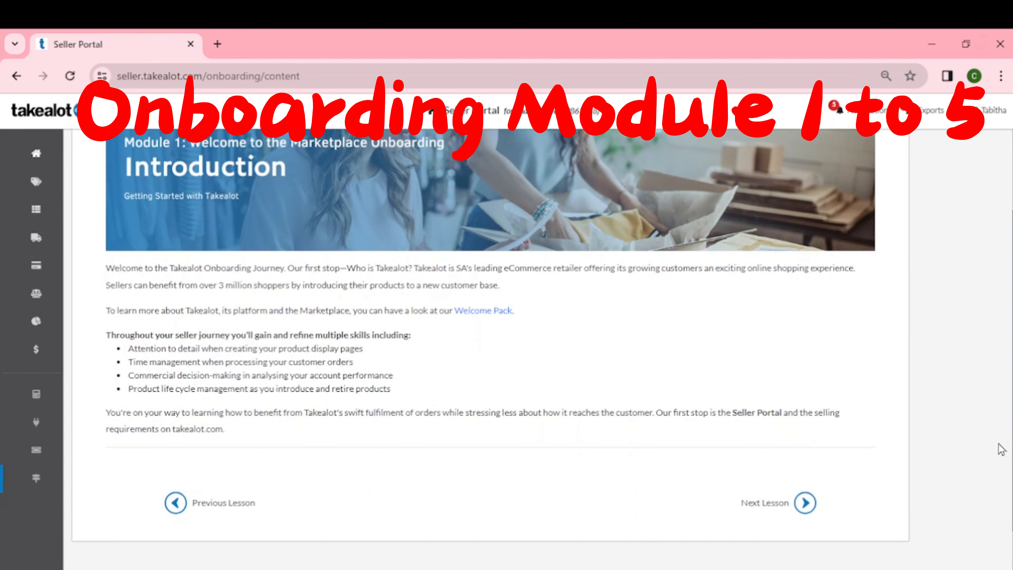
left_click(804, 504)
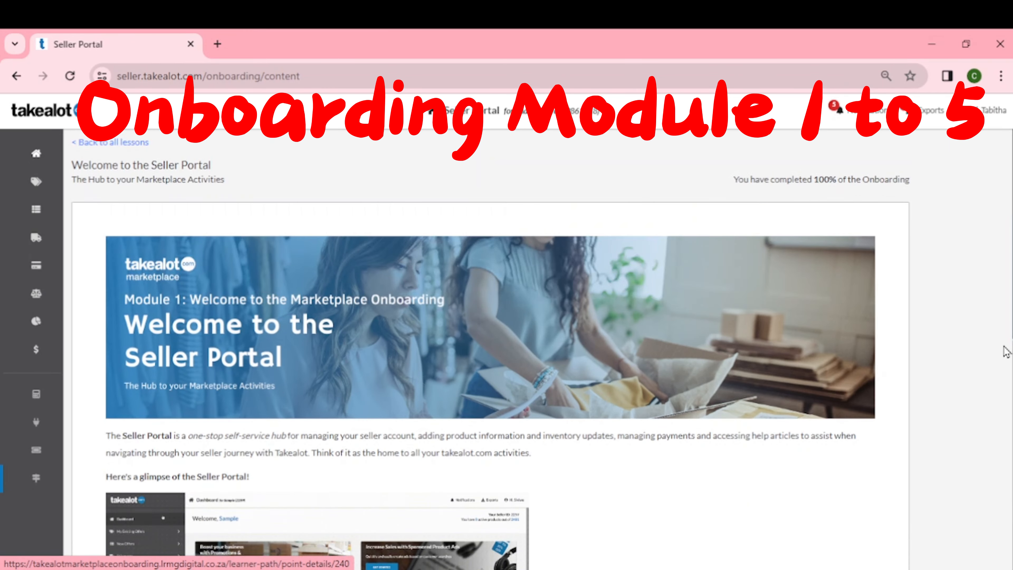
Step: Read the Welcome to the Seller Portal lesson through to its end and advance to the Knowledge Centre sign-in lesson
scroll(490, 354, "down", 5)
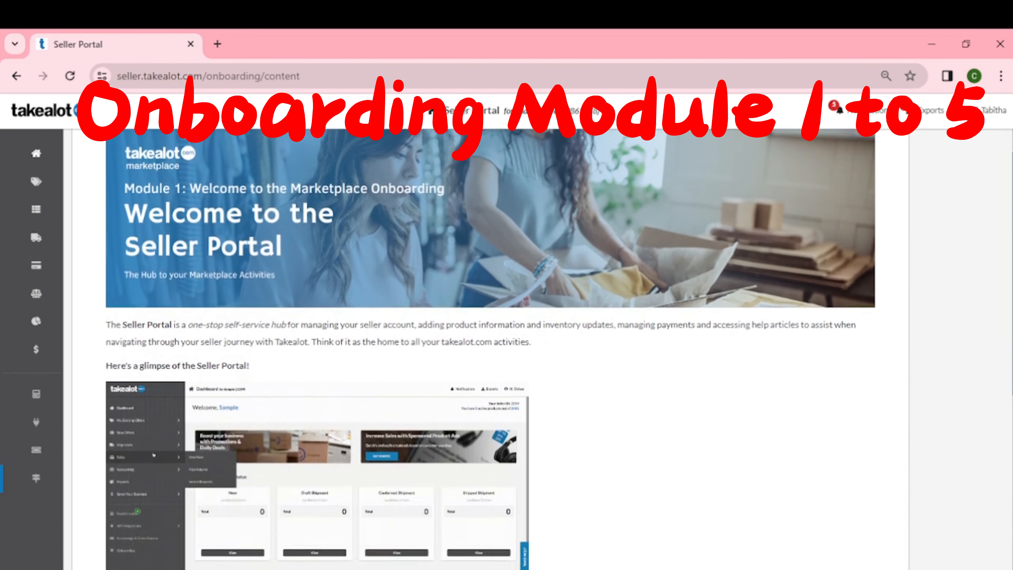
scroll(490, 353, "down", 6)
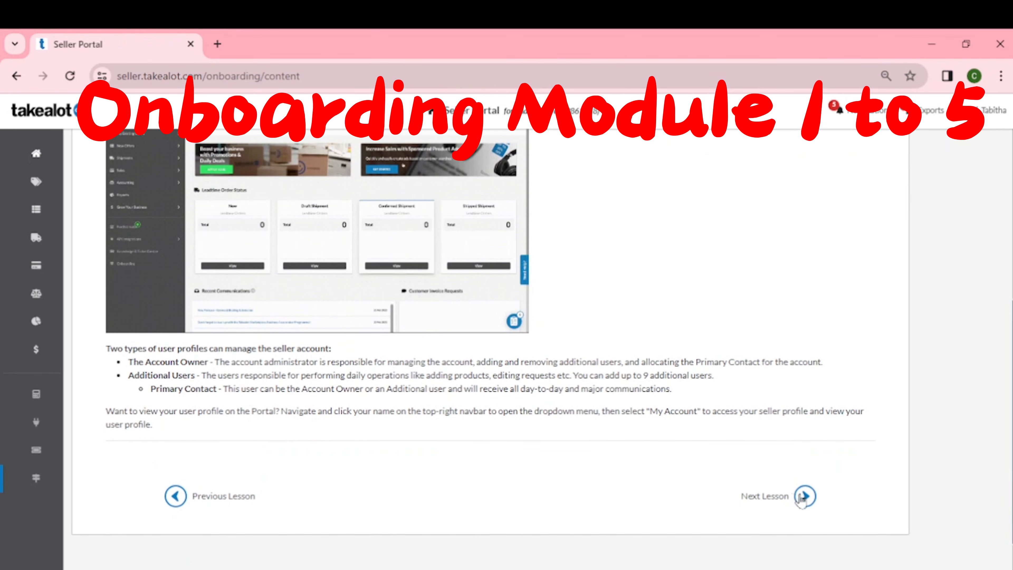
left_click(806, 497)
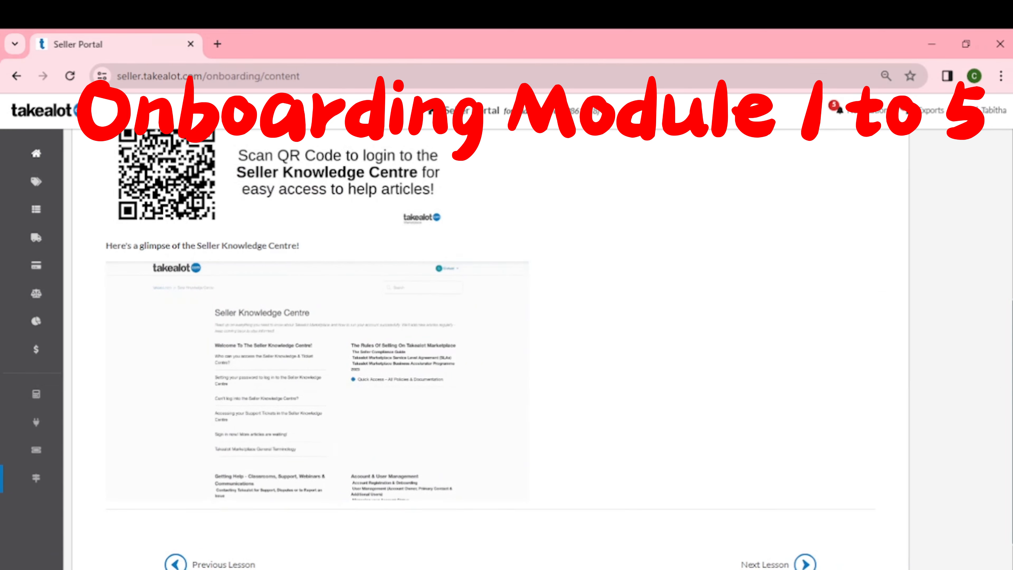
Step: Review the Knowledge Centre sign-in lesson and browse the Getting Started Info Pack lesson that follows it
scroll(489, 349, "up", 5)
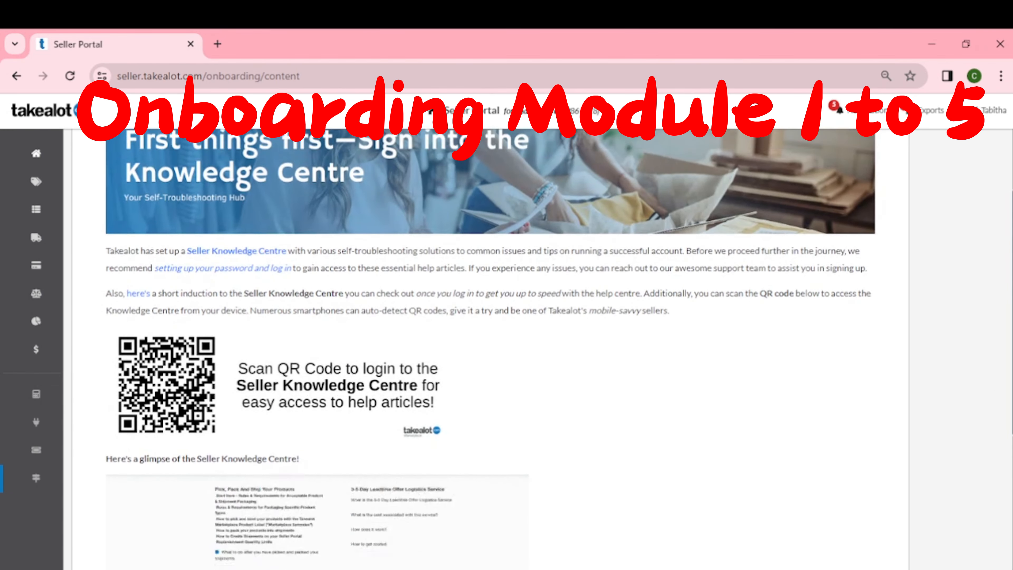
scroll(489, 350, "down", 6)
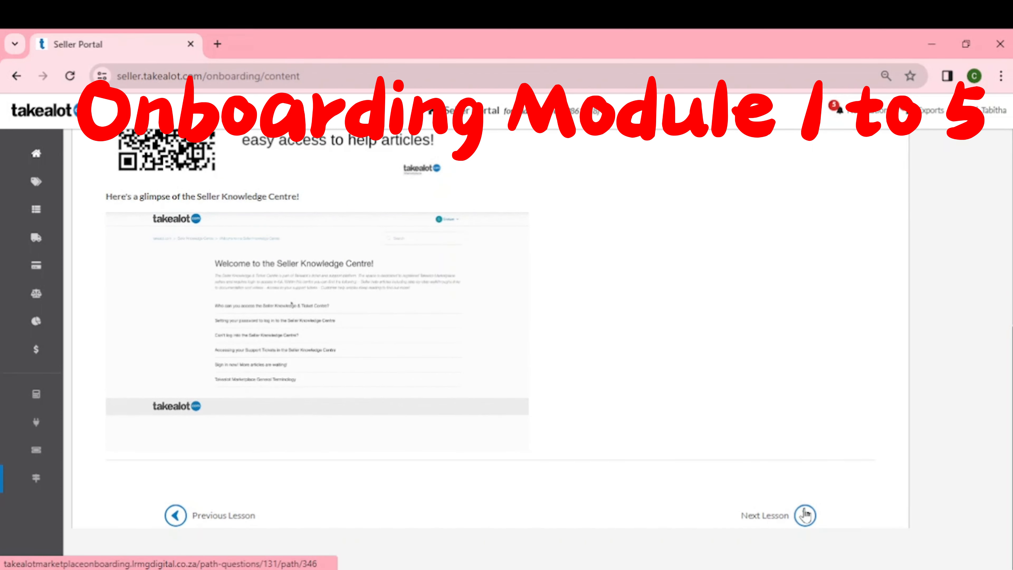
left_click(805, 515)
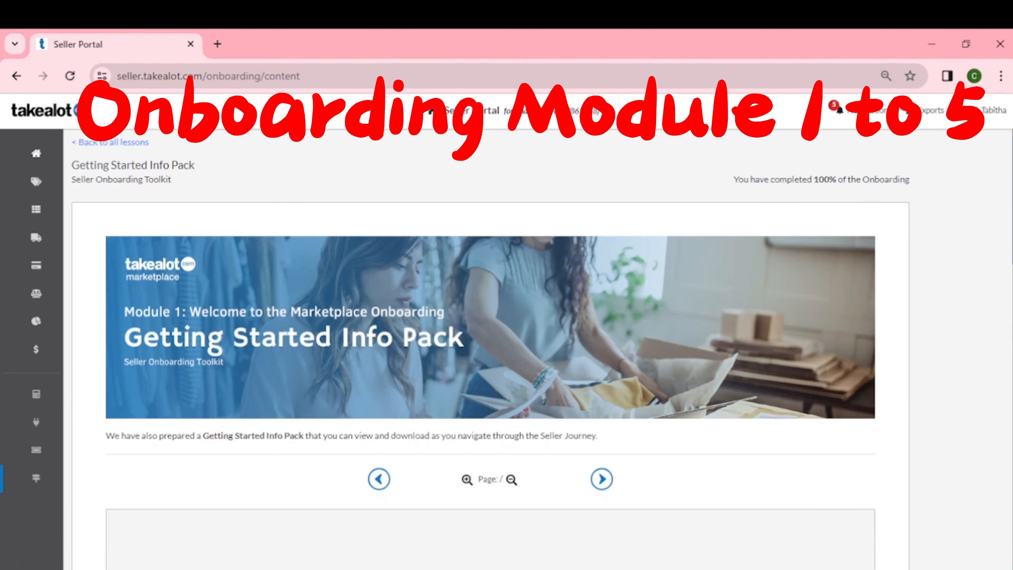
scroll(489, 350, "down", 9)
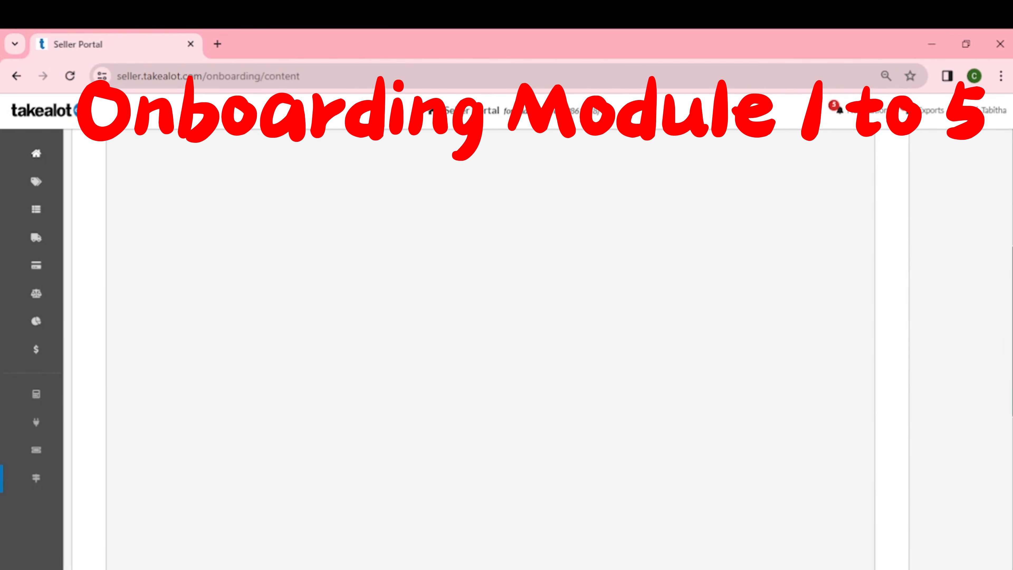
scroll(1004, 479, "down", 6)
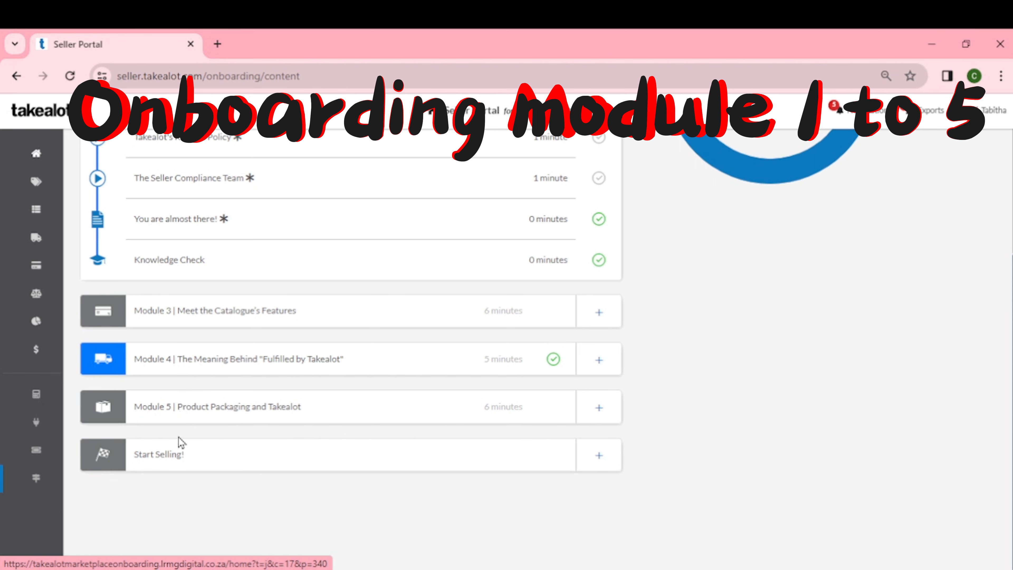
Step: Expand Module 3, Meet the Catalogue's Features, in the onboarding lesson list and open its Knowledge Check
left_click(180, 316)
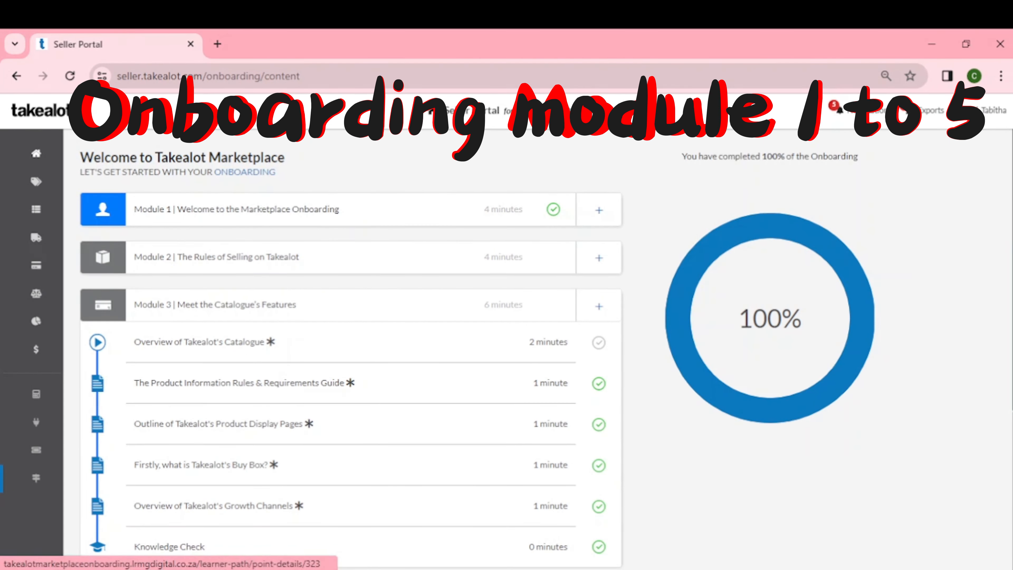
scroll(1009, 492, "down", 5)
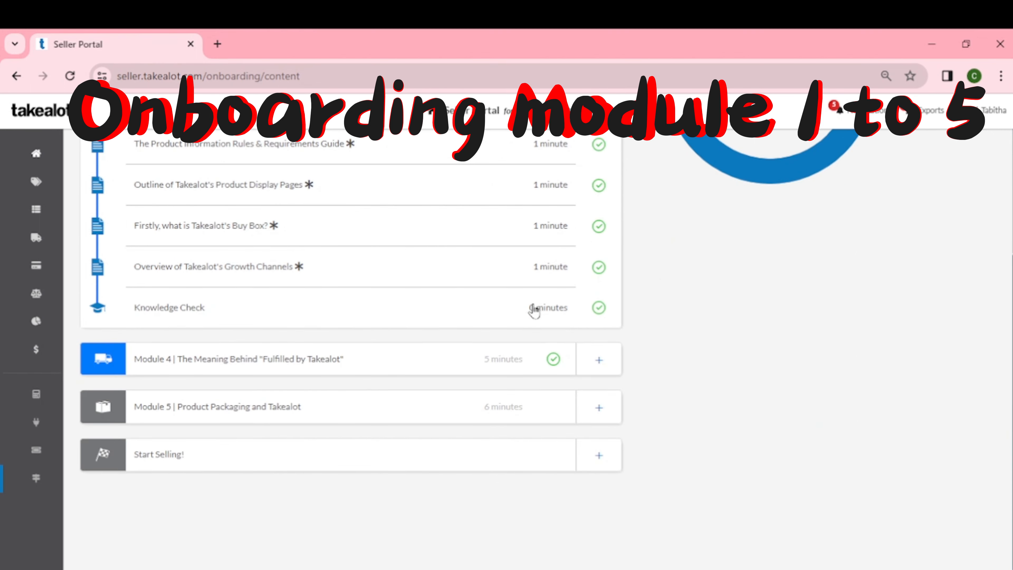
left_click(542, 312)
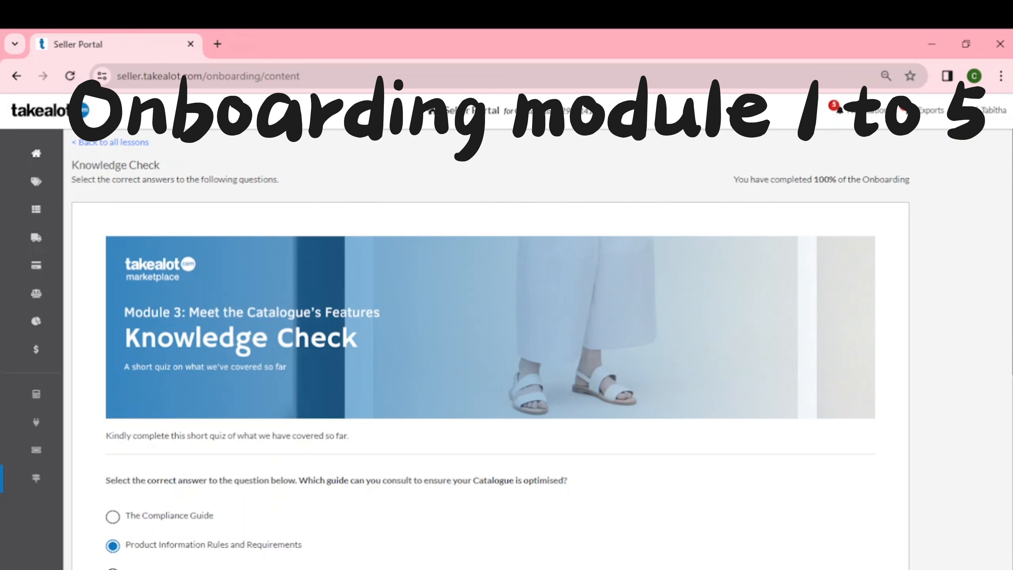
Step: Examine the Module 3 quiz questions on the Catalogue guide and the Product Display Page, including their selected answers
scroll(542, 349, "down", 3)
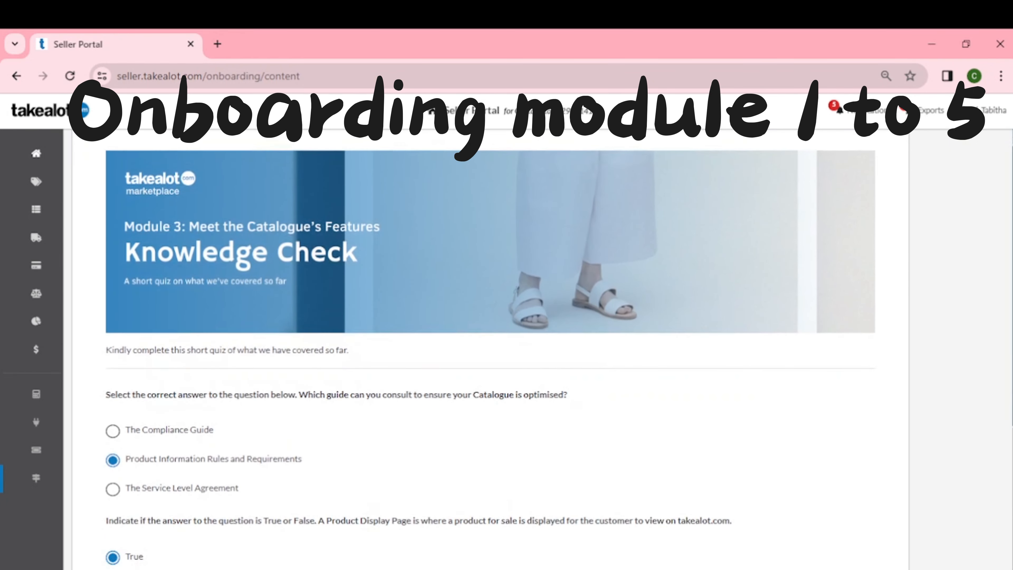
scroll(542, 349, "down", 2)
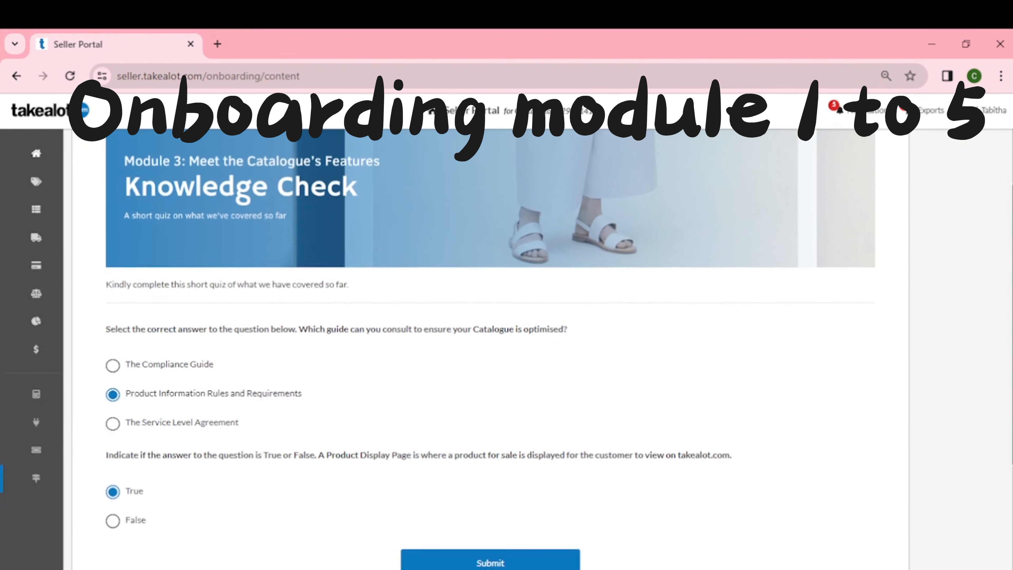
scroll(490, 348, "down", 2)
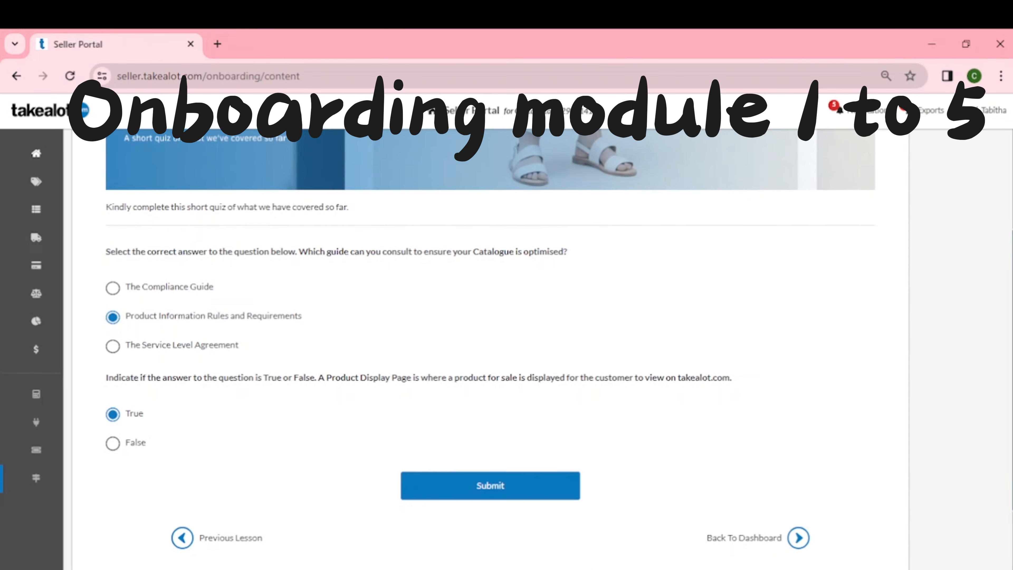
scroll(490, 347, "down", 1)
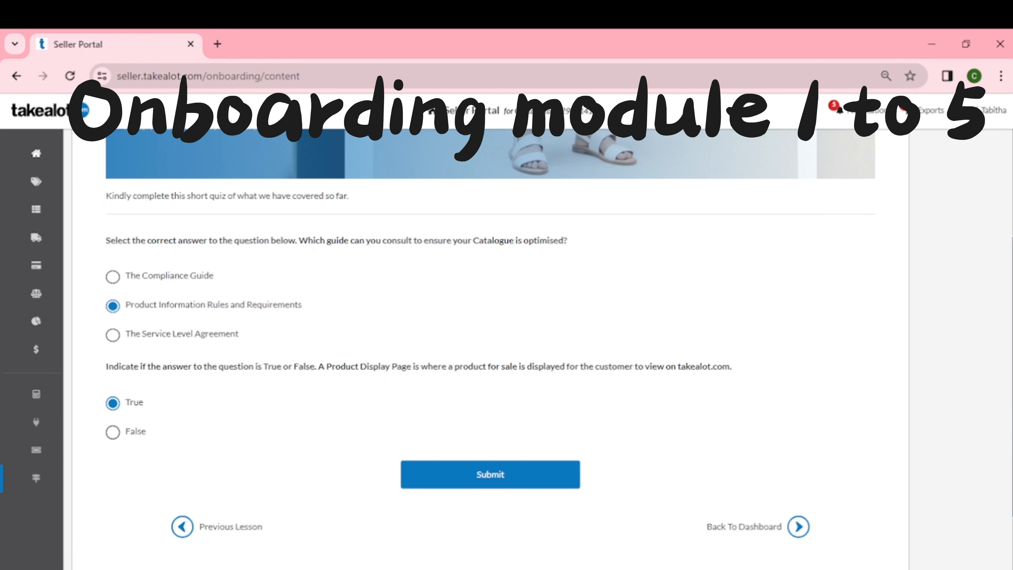
scroll(1009, 425, "down", 2)
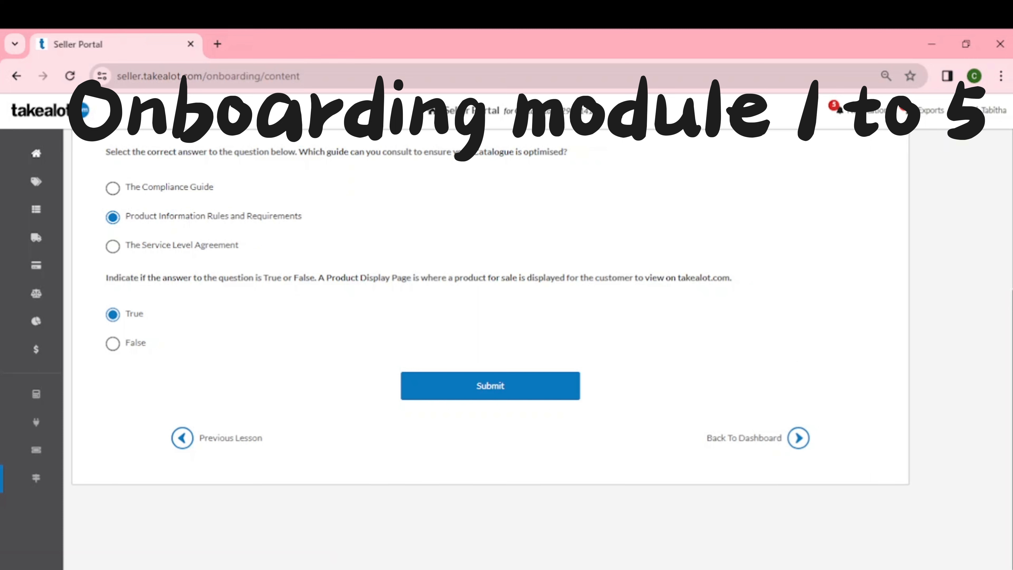
scroll(491, 351, "up", 8)
Step: Expand Module 4, The Meaning Behind "Fulfilled by Takealot", in the lesson list and open its Knowledge Check
scroll(710, 395, "down", 8)
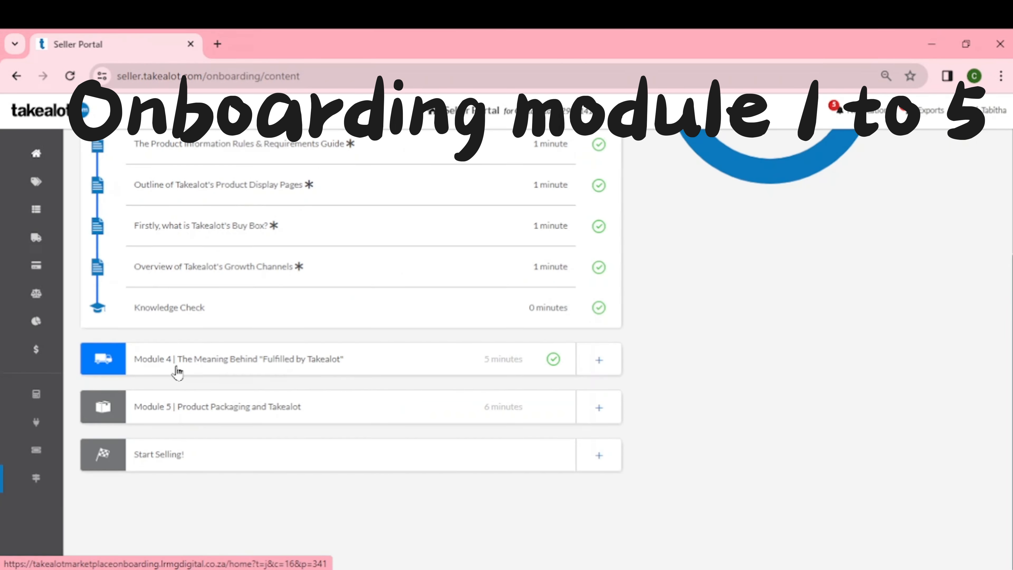
left_click(176, 369)
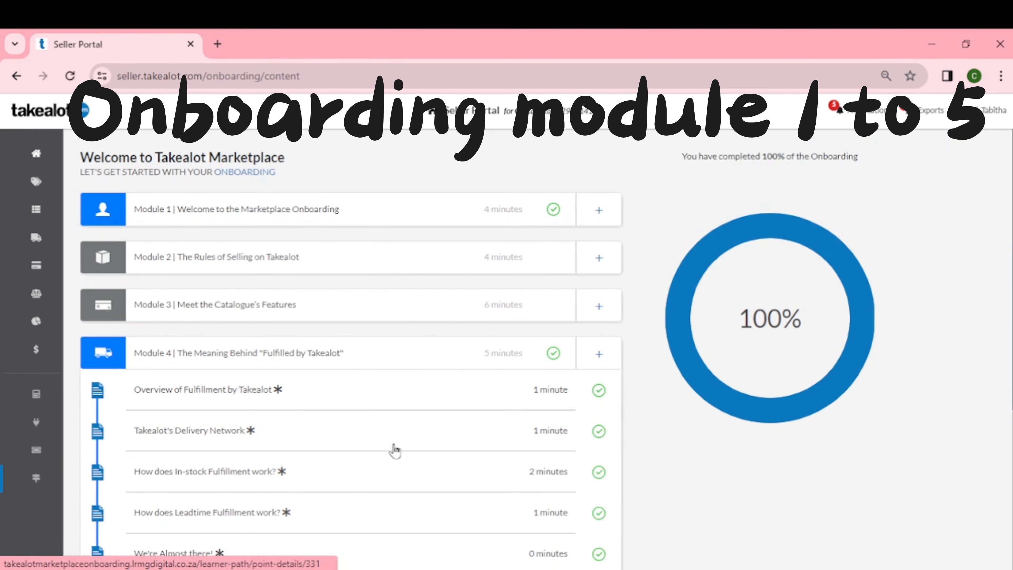
scroll(451, 387, "down", 3)
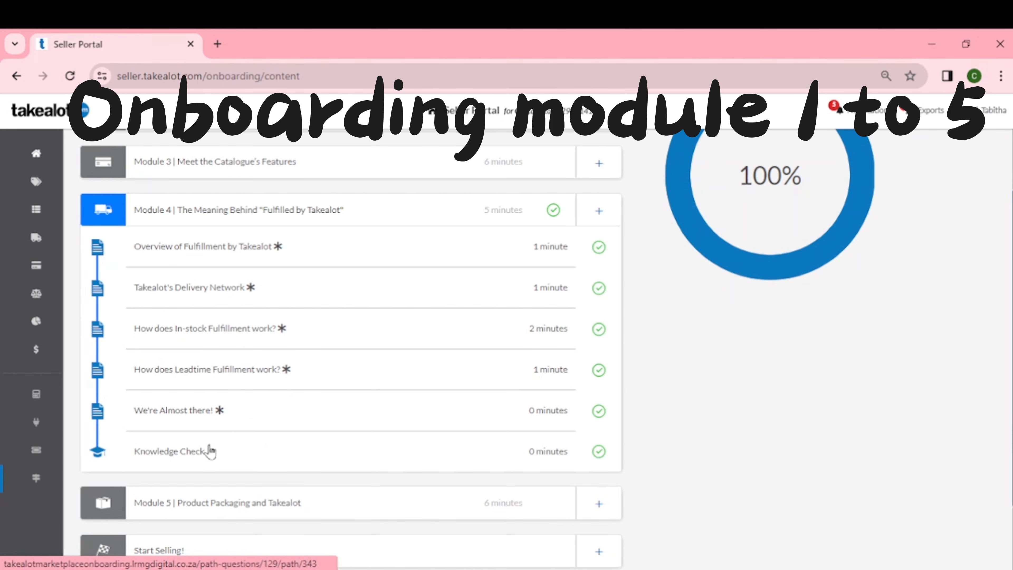
left_click(560, 458)
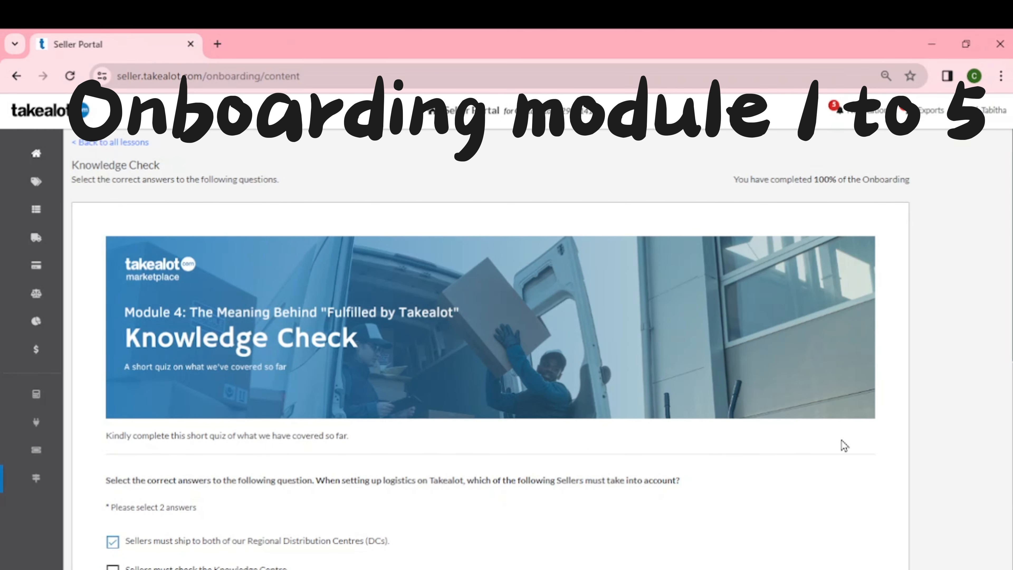
Step: Review the Module 4 quiz questions on logistics and In-stock Fulfillment, dismissing the WhatsApp notification
scroll(949, 374, "down", 1)
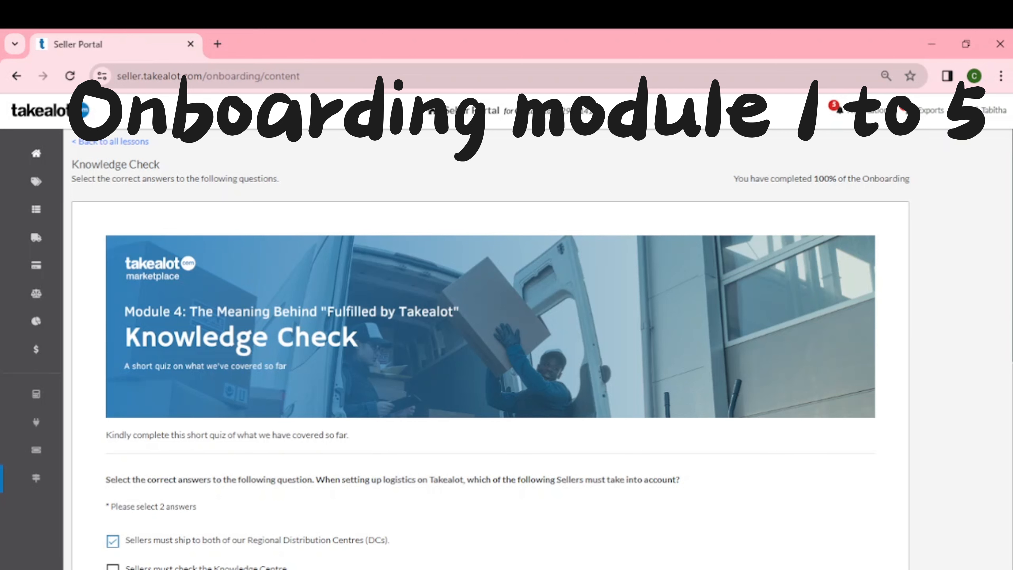
scroll(995, 414, "down", 4)
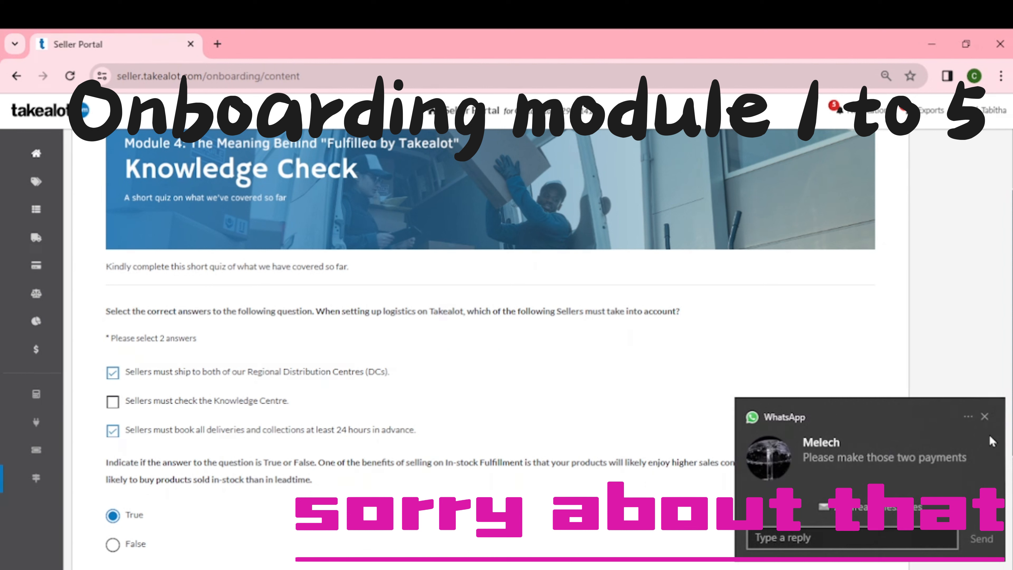
left_click(985, 416)
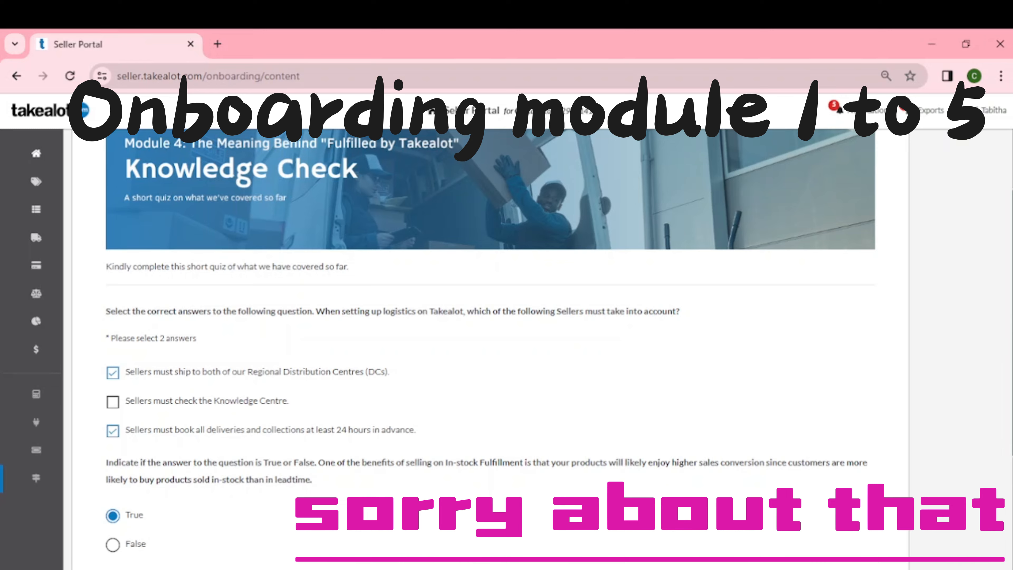
scroll(952, 431, "down", 4)
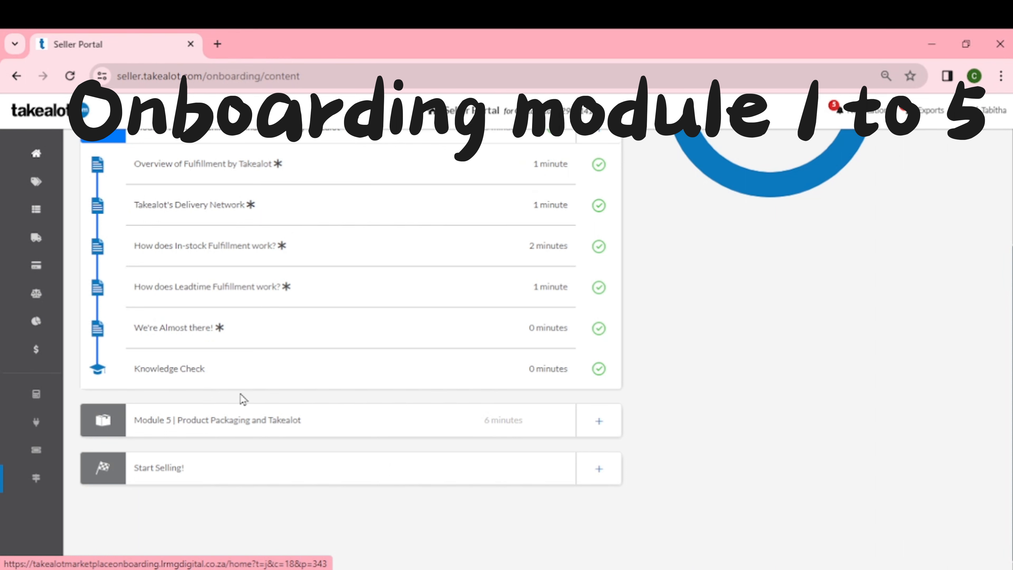
Step: Expand Module 5, Product Packaging and Takealot, in the onboarding lesson list and open its Knowledge Check
left_click(274, 425)
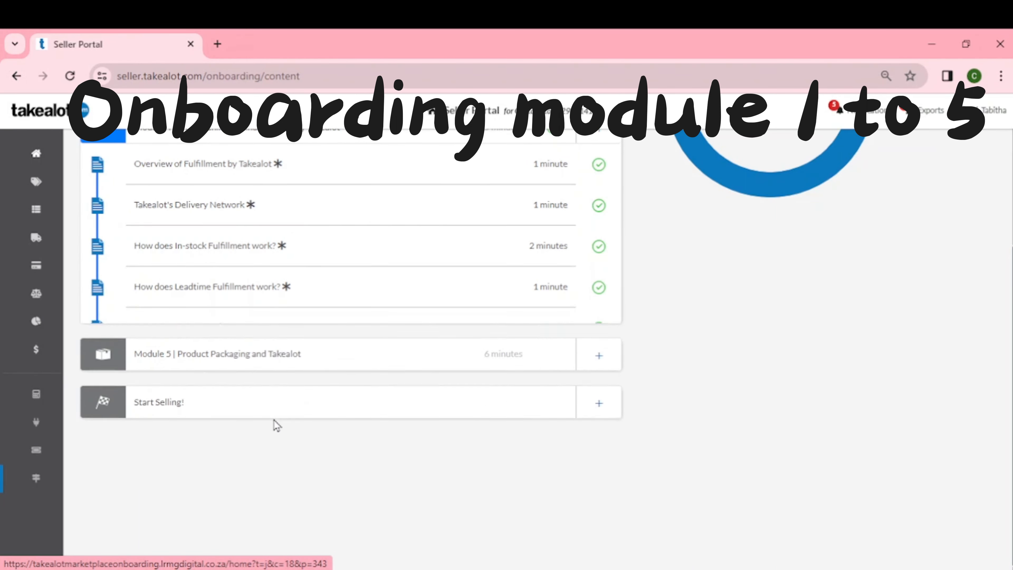
scroll(982, 299, "down", 4)
scroll(629, 482, "down", 3)
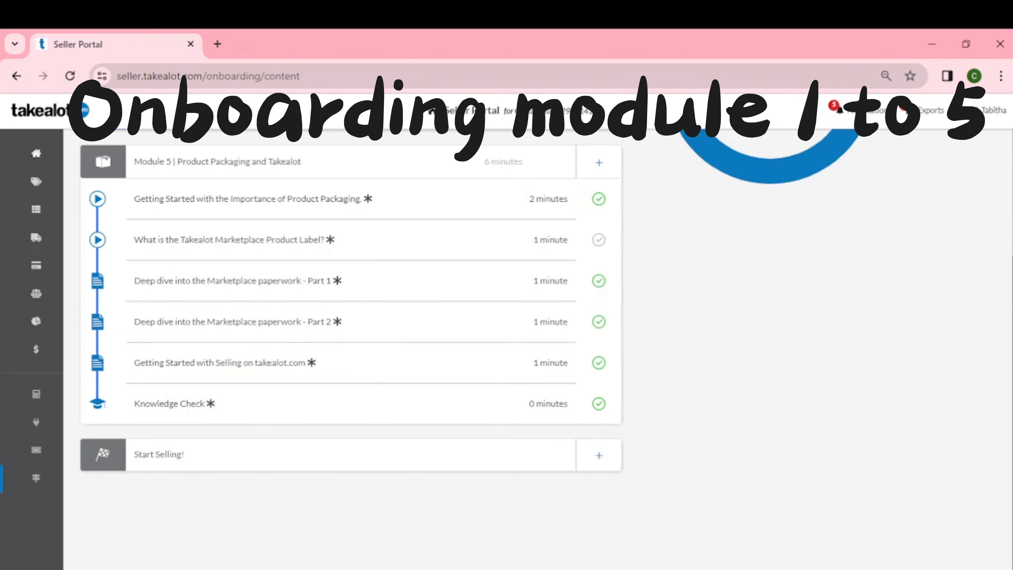
left_click(539, 404)
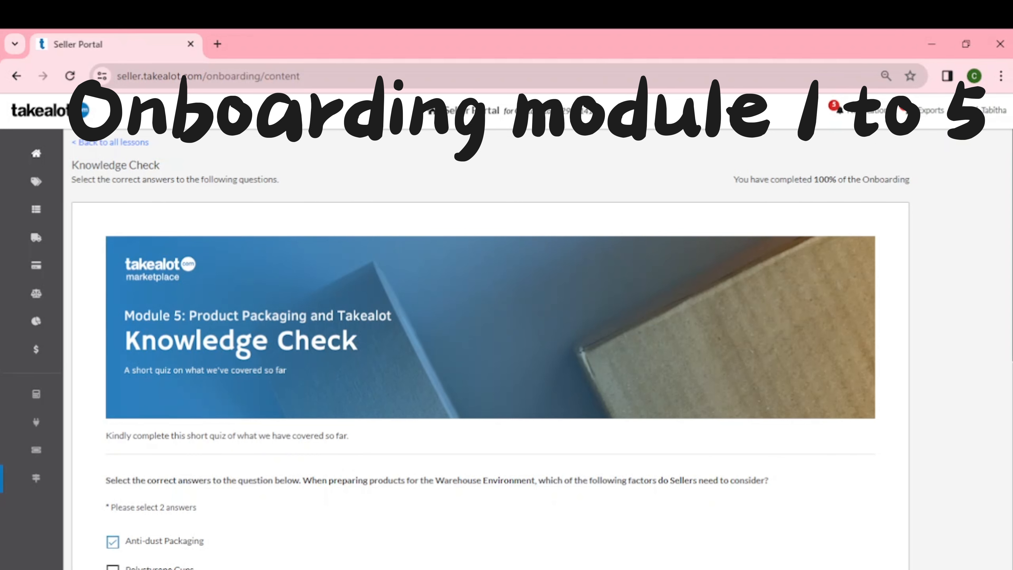
Step: Review the Module 5 quiz questions on warehouse product preparation and Shipping Notes versus Shipping Labels, and return to the onboarding dashboard
scroll(490, 351, "down", 3)
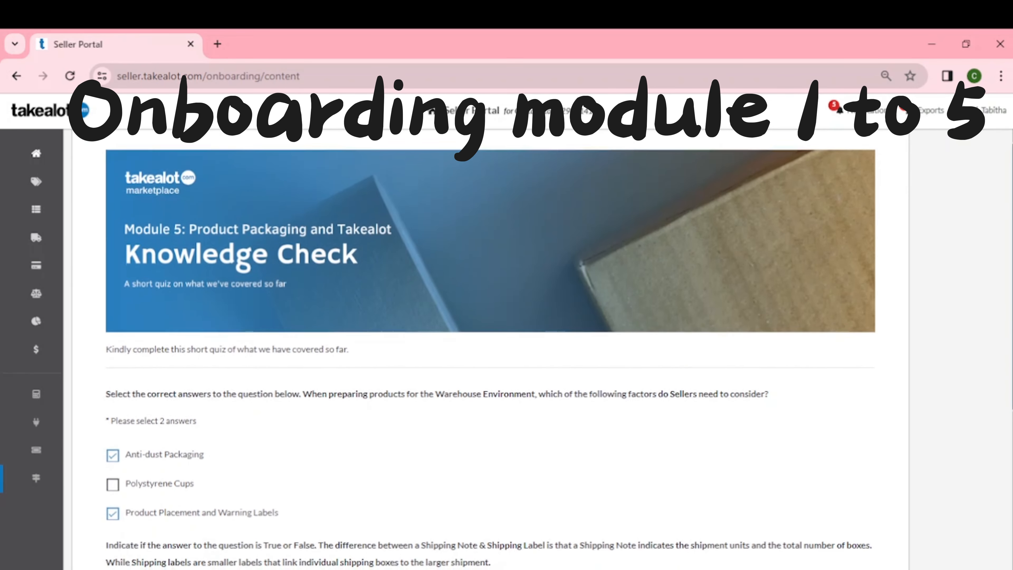
scroll(491, 351, "down", 1)
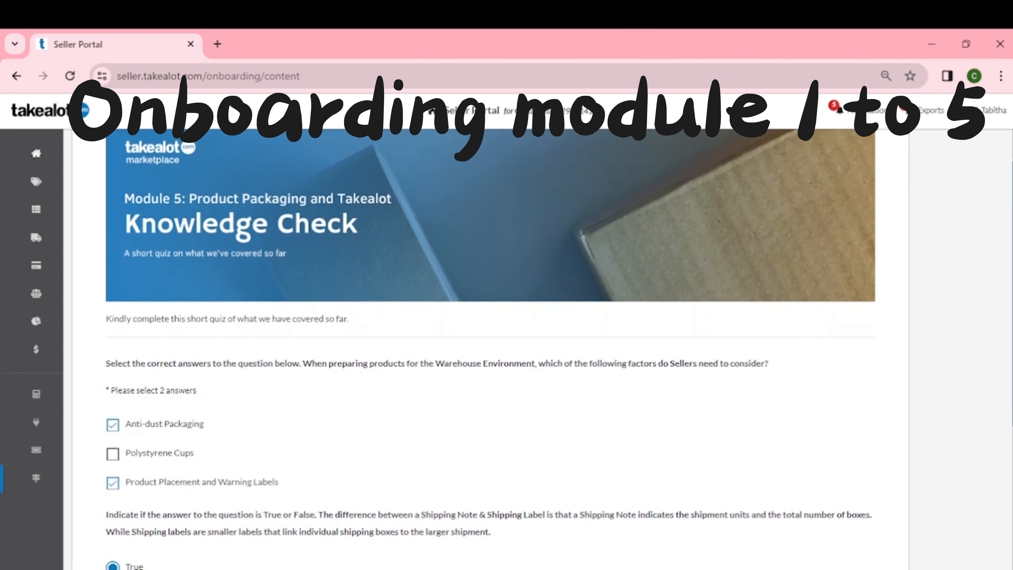
scroll(491, 348, "down", 2)
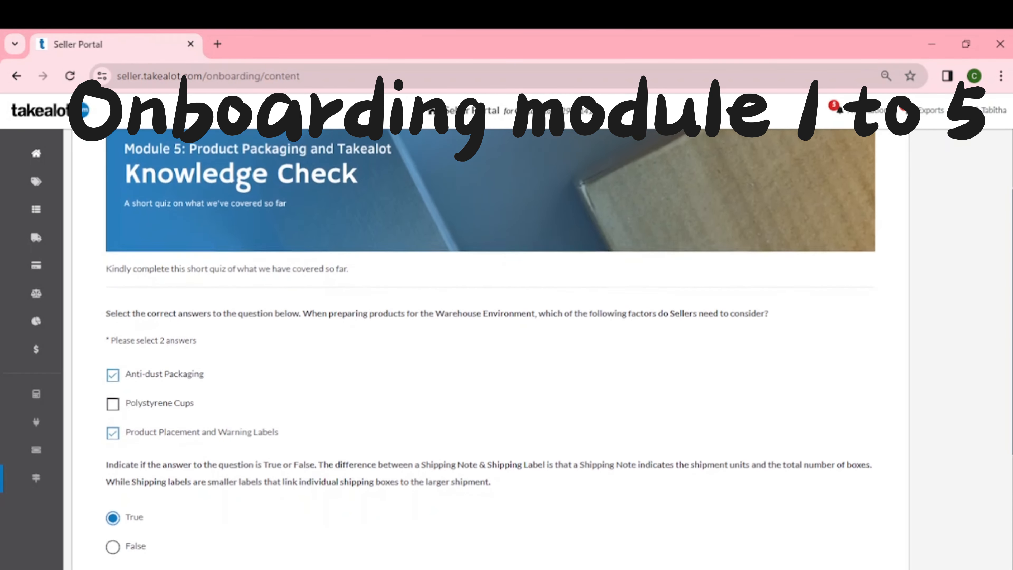
scroll(491, 348, "down", 1)
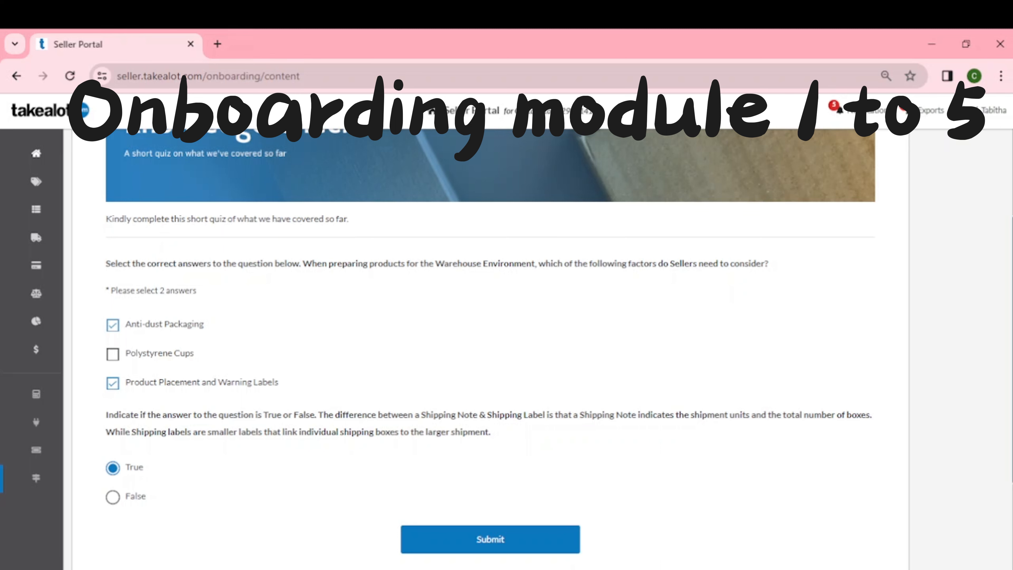
scroll(490, 350, "down", 2)
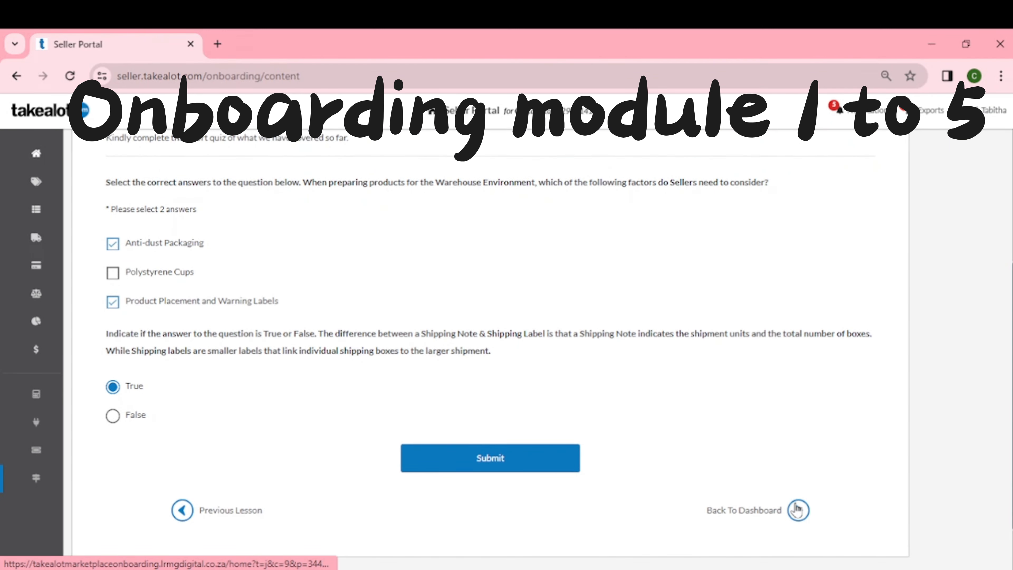
left_click(797, 510)
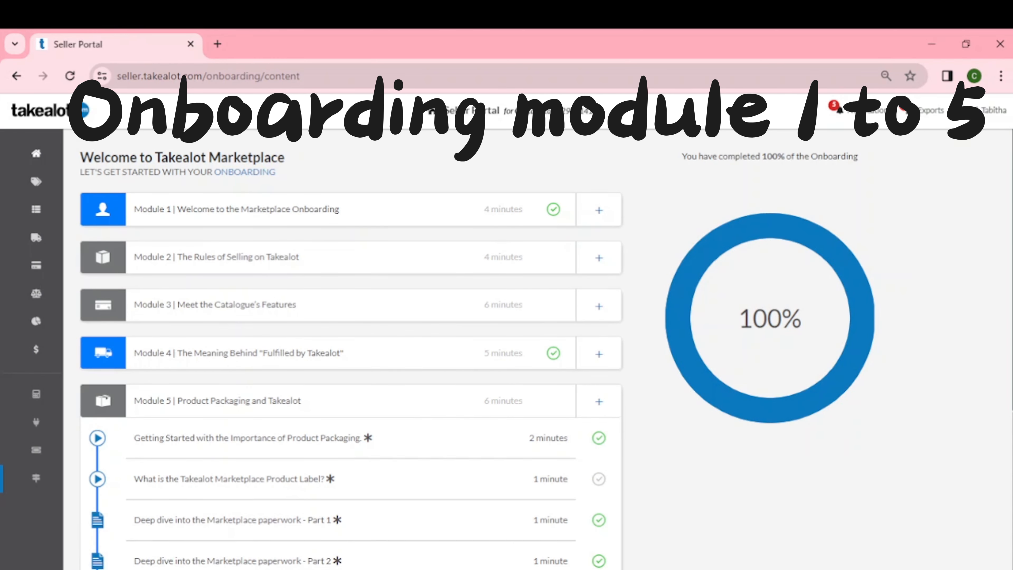
scroll(541, 431, "down", 5)
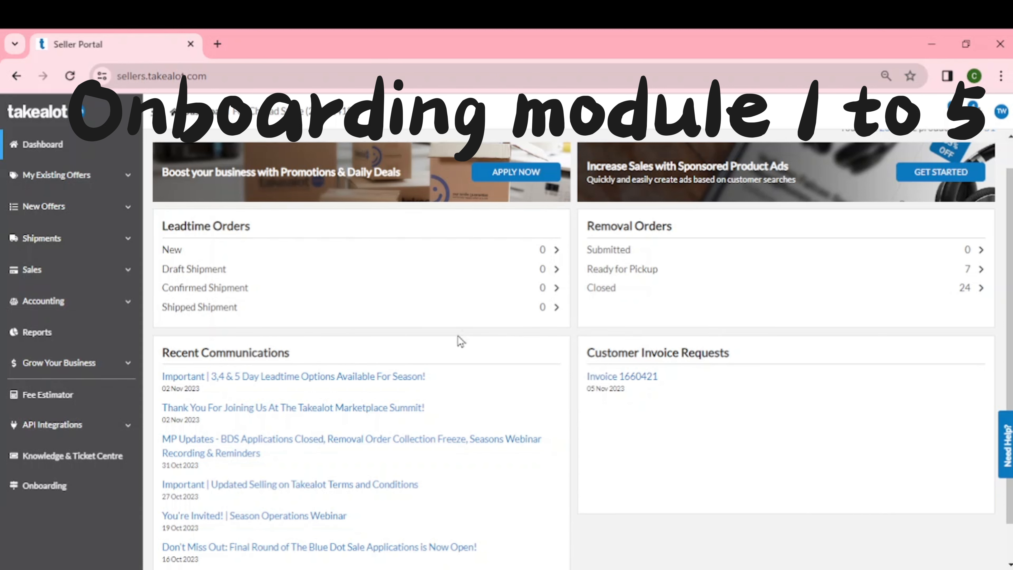
mouse_move(628, 569)
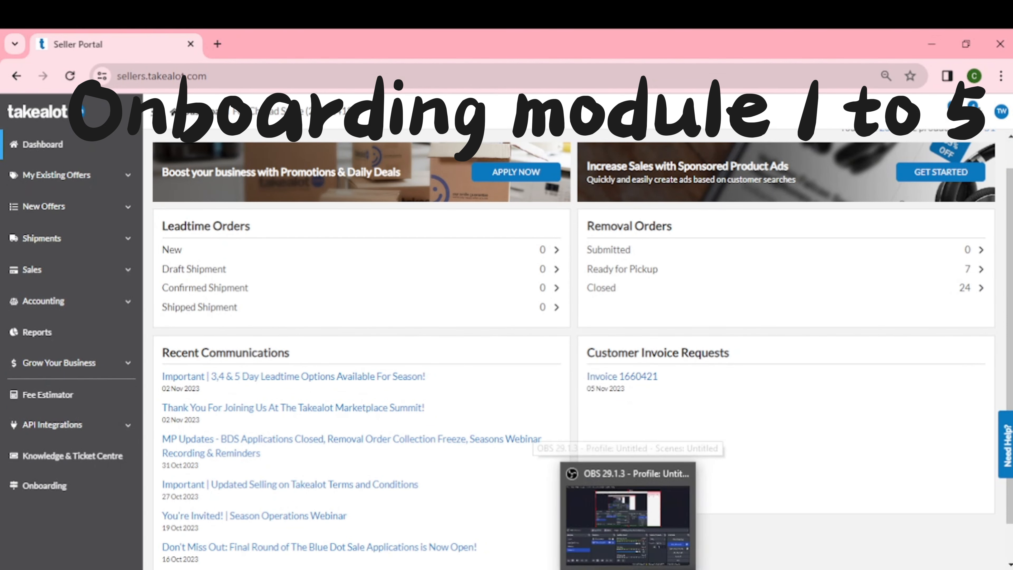